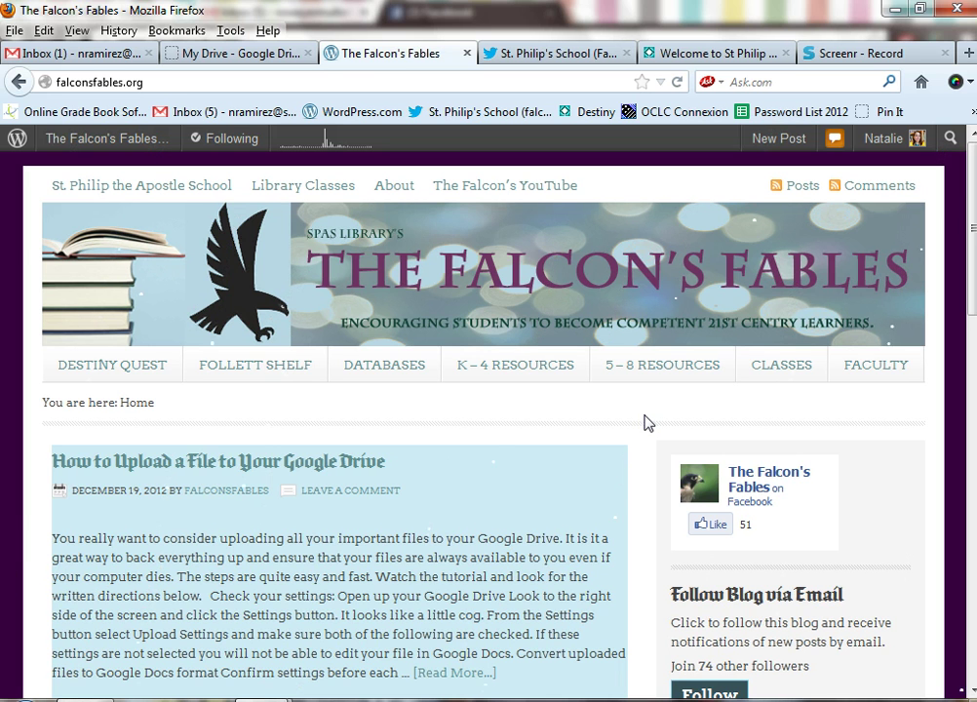
Open the Falcon's Fables Quiz For 4th and 5th Grade page under Classes and look through the embedded quiz form to its end
{"action": "mouse_move", "coordinate": [780, 369]}
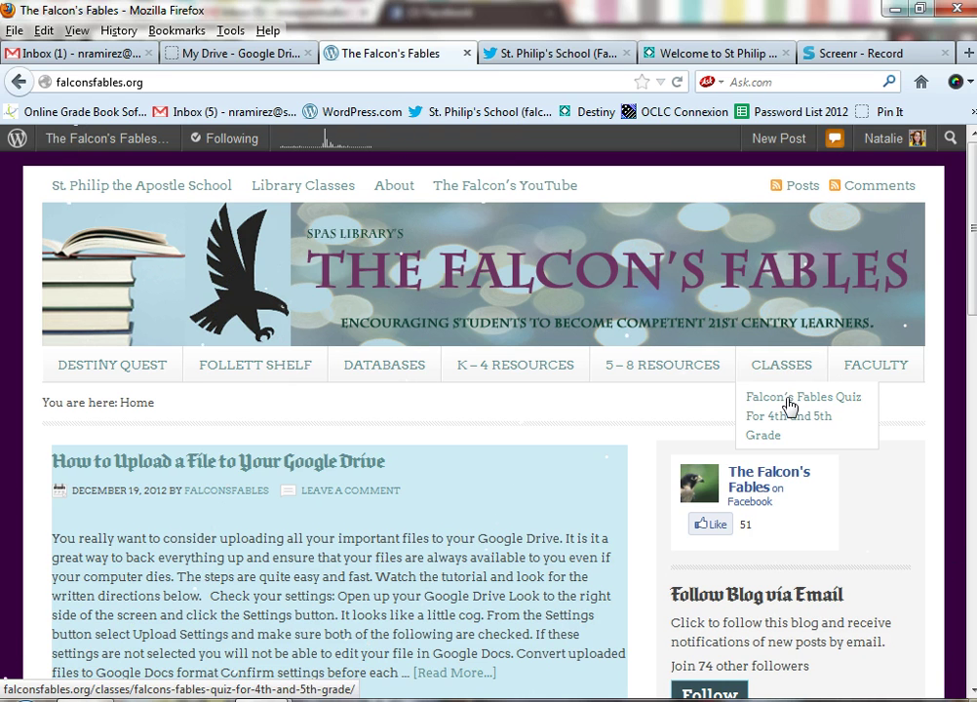
{"action": "left_click", "coordinate": [790, 405]}
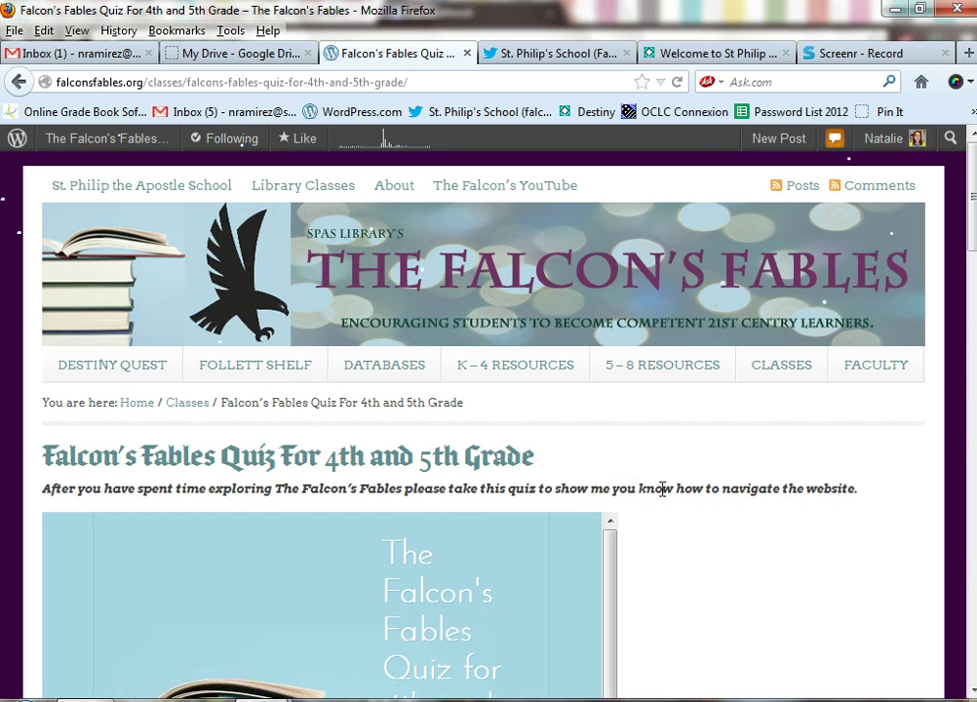
{"action": "scroll", "coordinate": [676, 489], "scroll_direction": "down", "scroll_amount": 5}
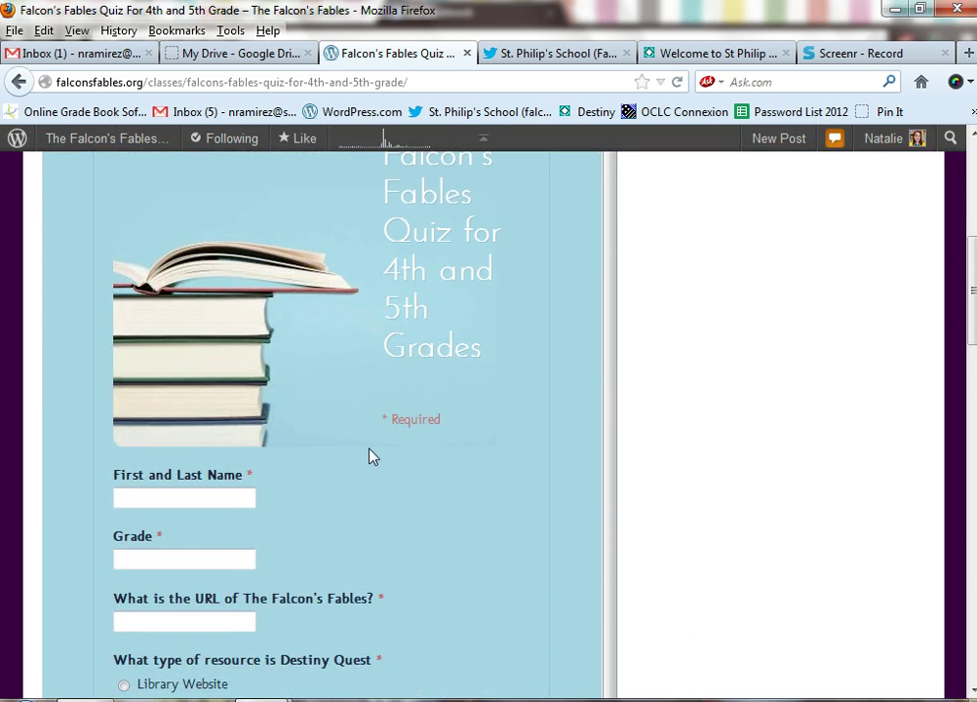
{"action": "scroll", "coordinate": [370, 453], "scroll_direction": "down", "scroll_amount": 2}
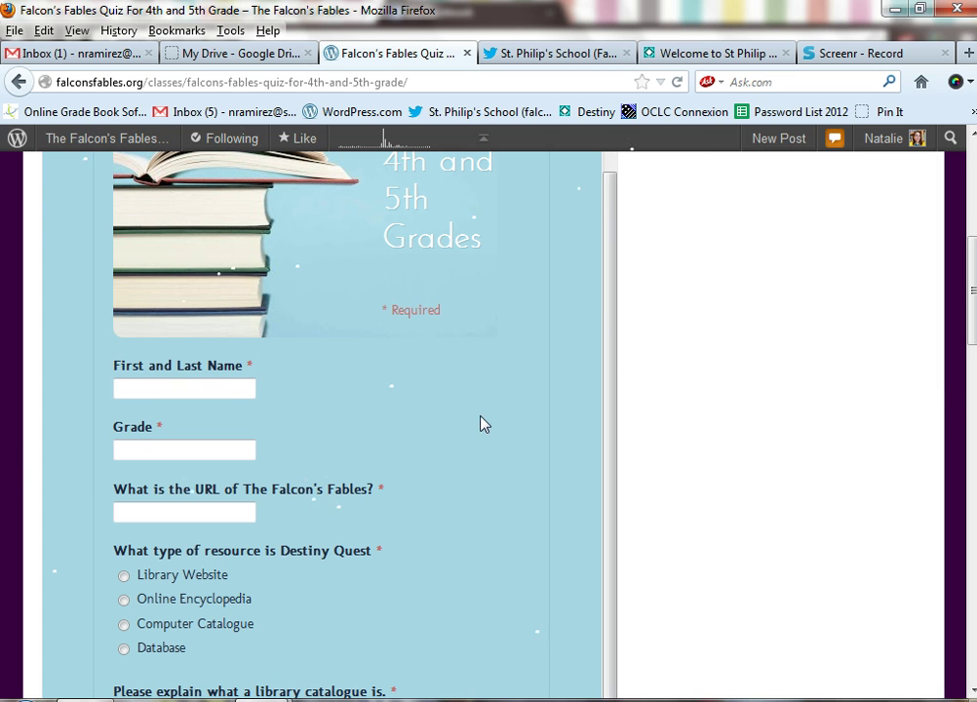
{"action": "scroll", "coordinate": [482, 424], "scroll_direction": "down", "scroll_amount": 4}
{"action": "scroll", "coordinate": [482, 421], "scroll_direction": "down", "scroll_amount": 6}
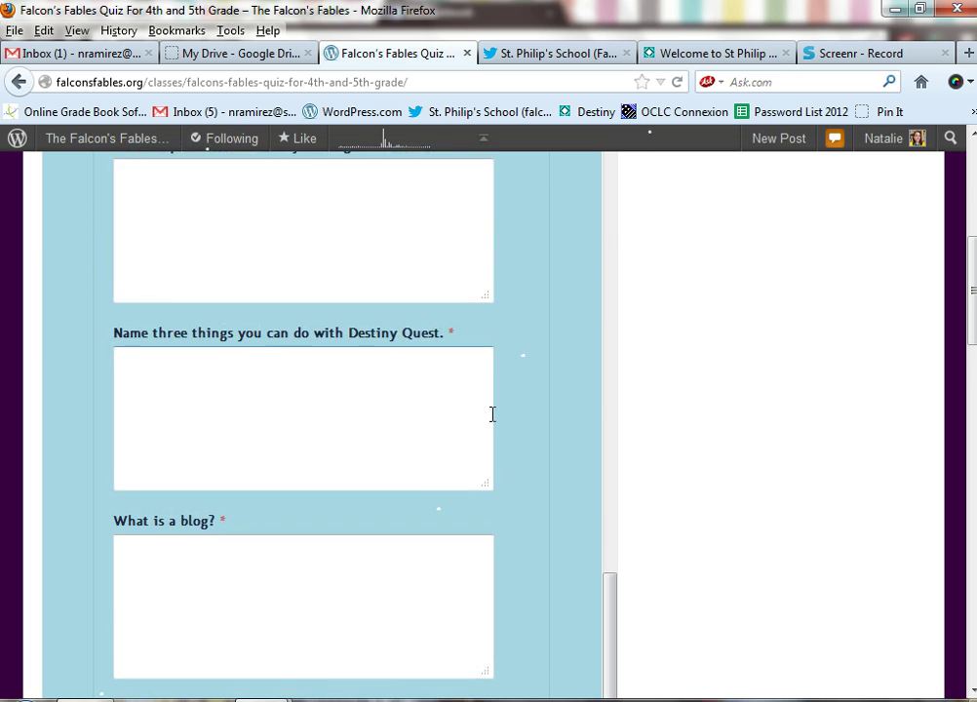
{"action": "scroll", "coordinate": [585, 422], "scroll_direction": "down", "scroll_amount": 20}
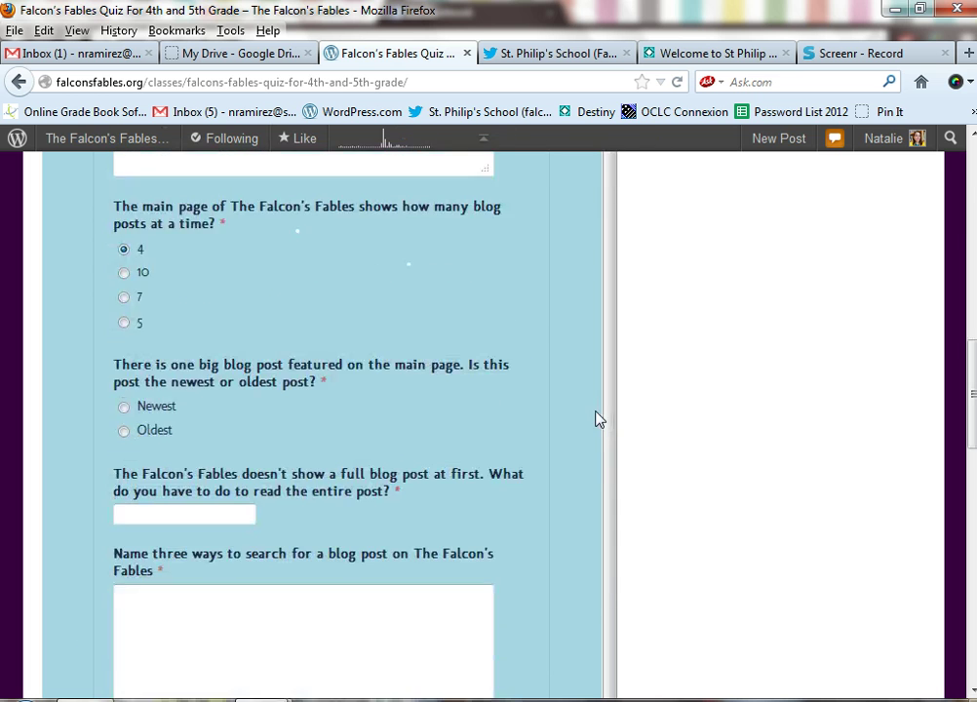
{"action": "scroll", "coordinate": [585, 421], "scroll_direction": "down", "scroll_amount": 10}
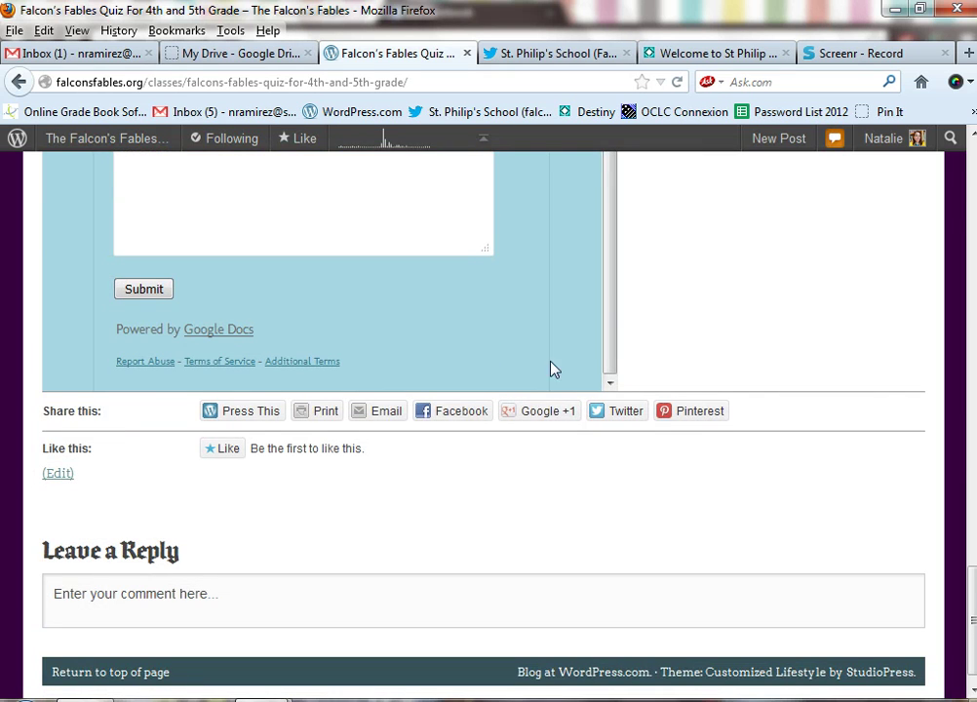
Examine the quiz's last questions, their required-answer marks and the form's submit option
{"action": "scroll", "coordinate": [710, 332], "scroll_direction": "up", "scroll_amount": 2}
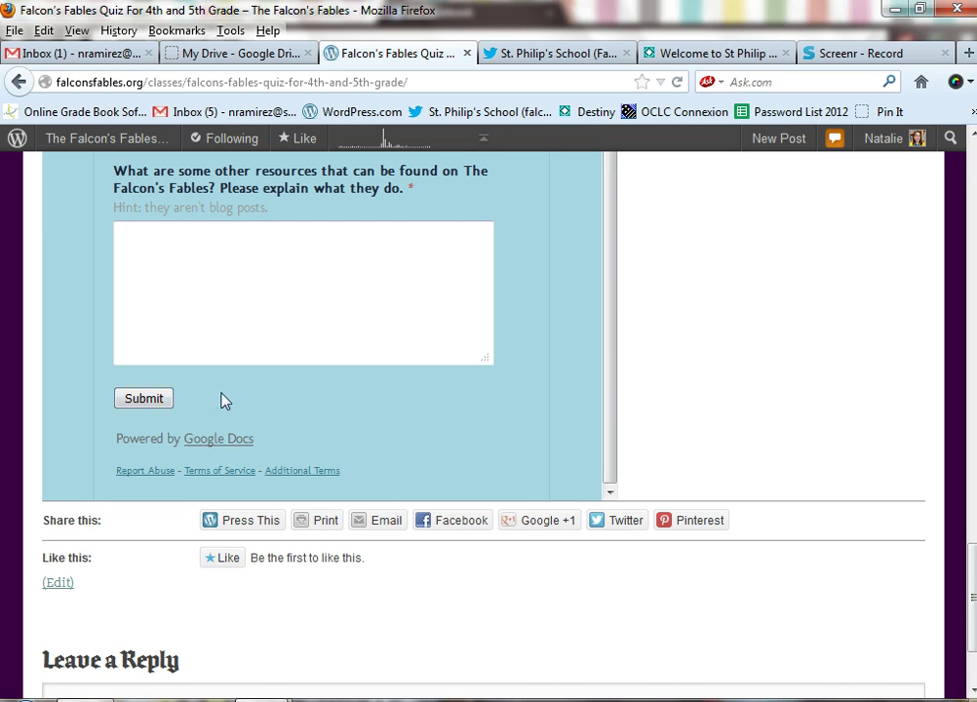
{"action": "scroll", "coordinate": [222, 399], "scroll_direction": "up", "scroll_amount": 2}
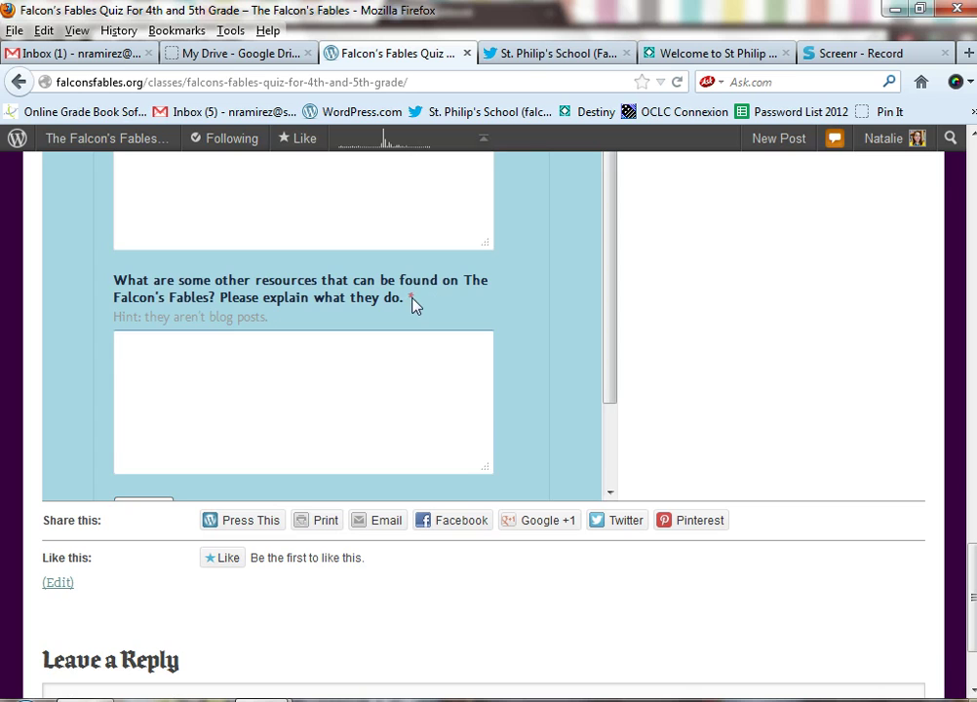
{"action": "scroll", "coordinate": [445, 307], "scroll_direction": "up", "scroll_amount": 6}
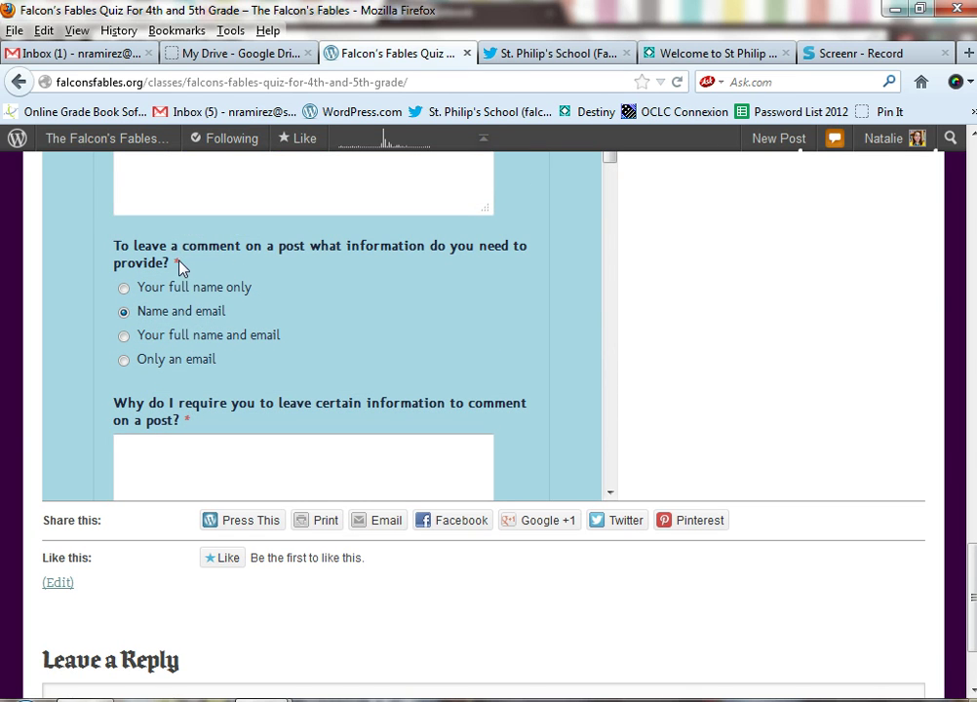
{"action": "scroll", "coordinate": [237, 285], "scroll_direction": "up", "scroll_amount": 4}
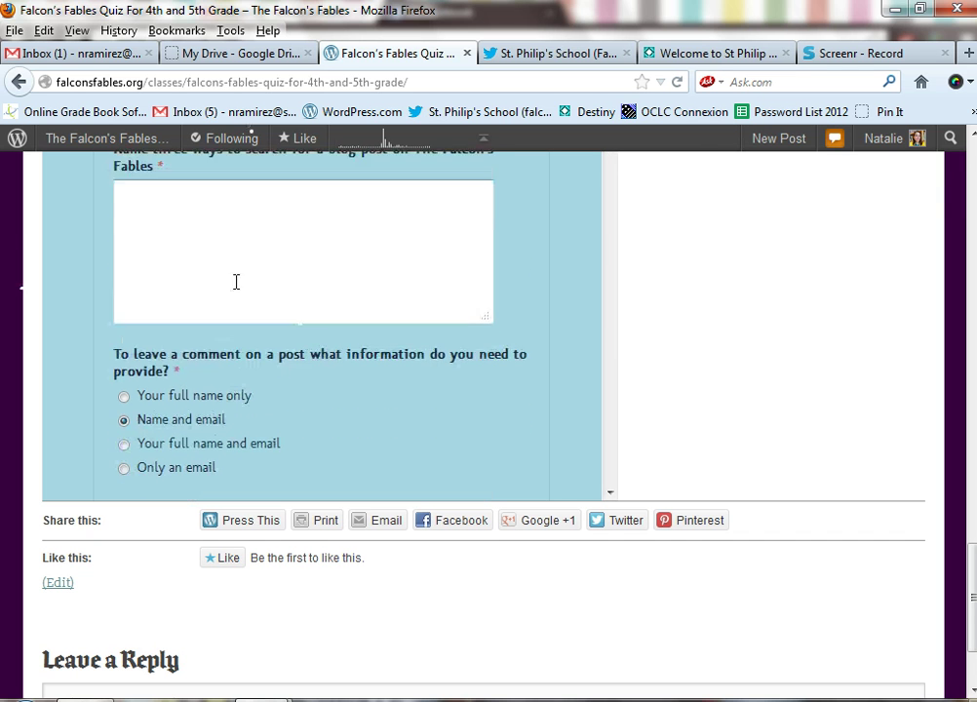
{"action": "scroll", "coordinate": [258, 285], "scroll_direction": "up", "scroll_amount": 1}
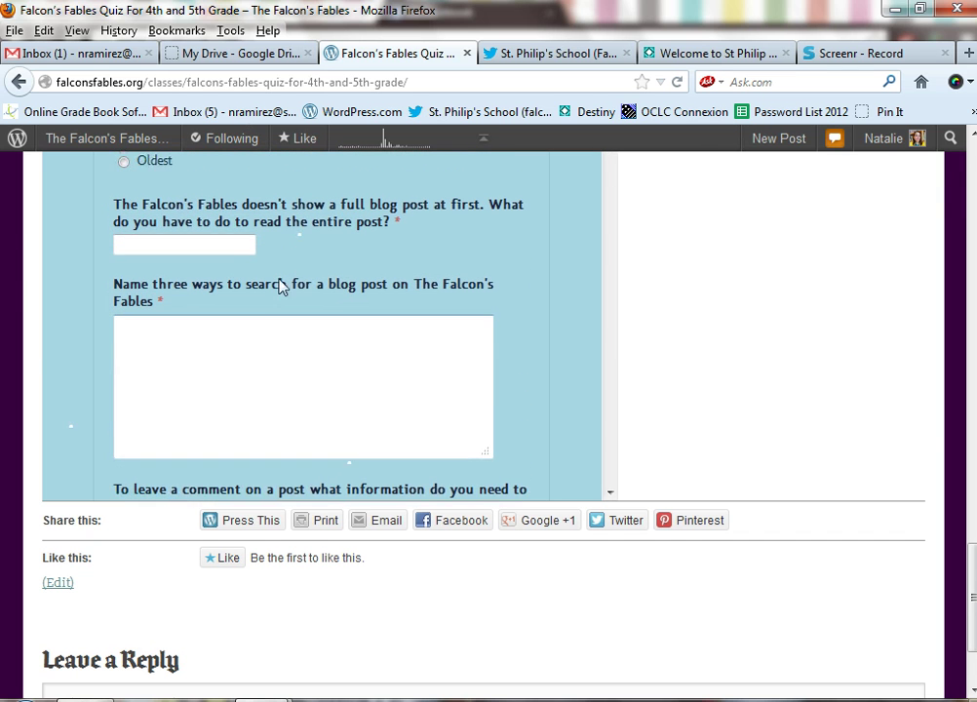
{"action": "scroll", "coordinate": [407, 252], "scroll_direction": "down", "scroll_amount": 12}
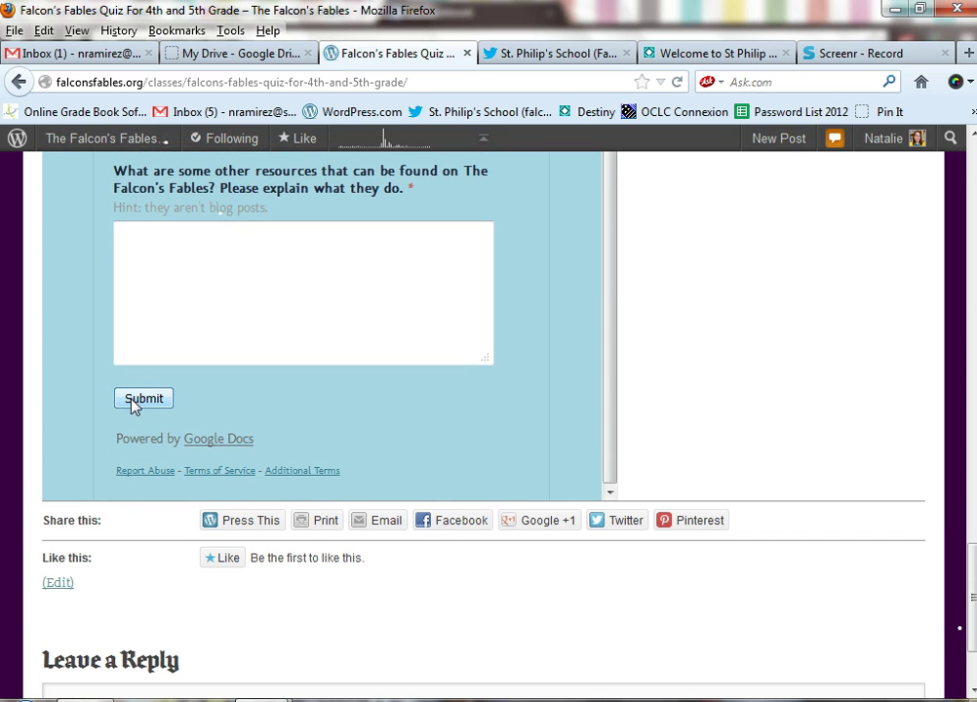
Switch to Google Drive and open The Falcon's Fables Quiz for 4th and 5th Grade from the Quizes folder inside Library
{"action": "left_click", "coordinate": [221, 57]}
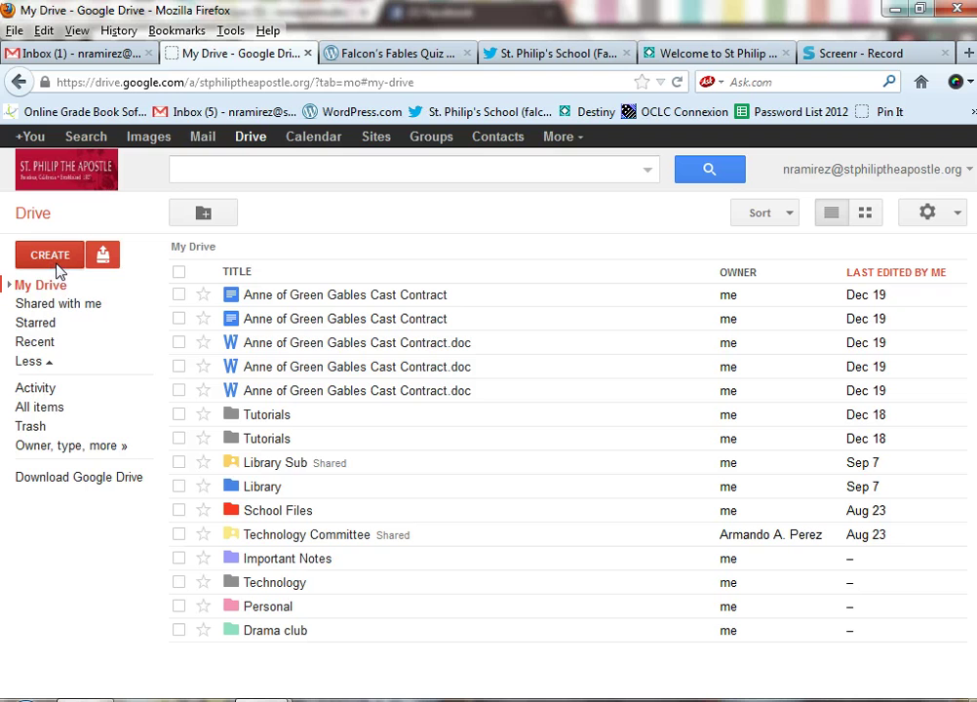
{"action": "left_click", "coordinate": [10, 288]}
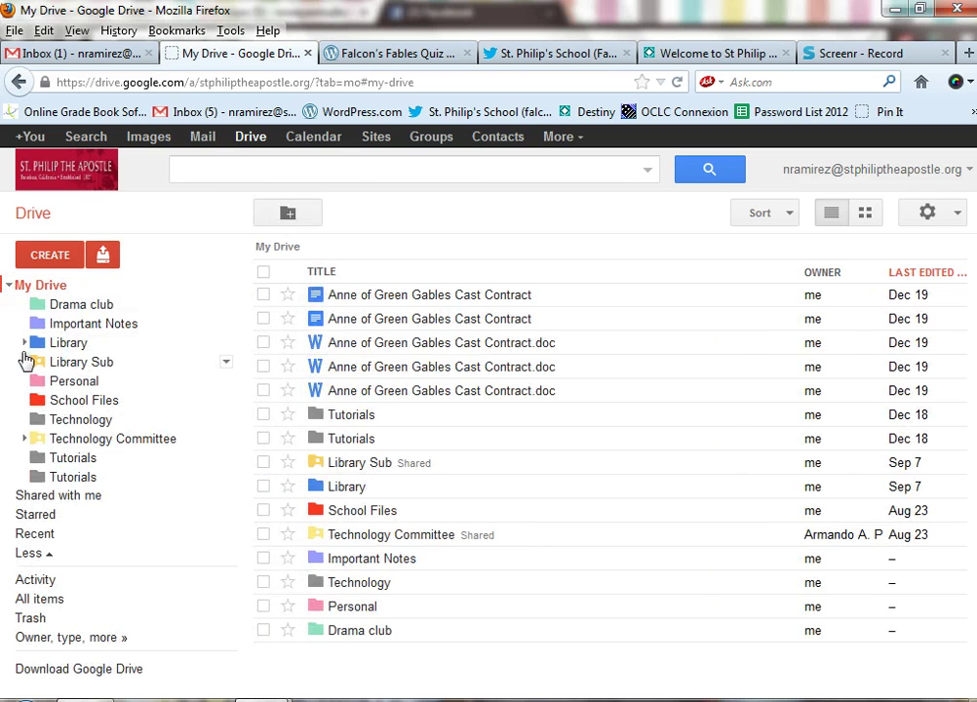
{"action": "left_click", "coordinate": [23, 342]}
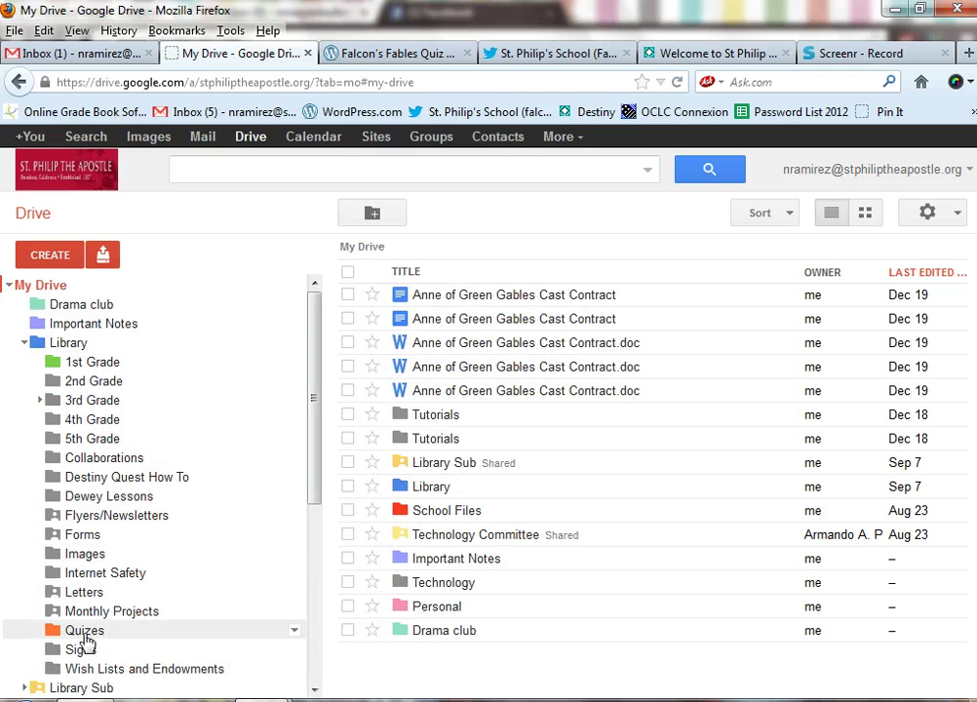
{"action": "left_click", "coordinate": [85, 637]}
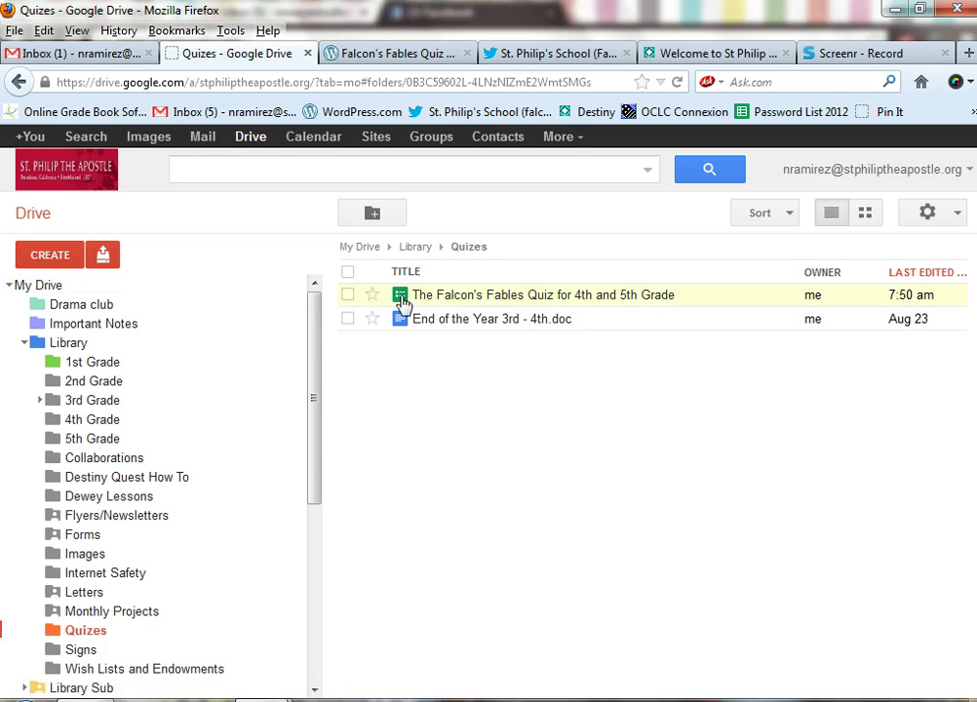
{"action": "left_click", "coordinate": [461, 302]}
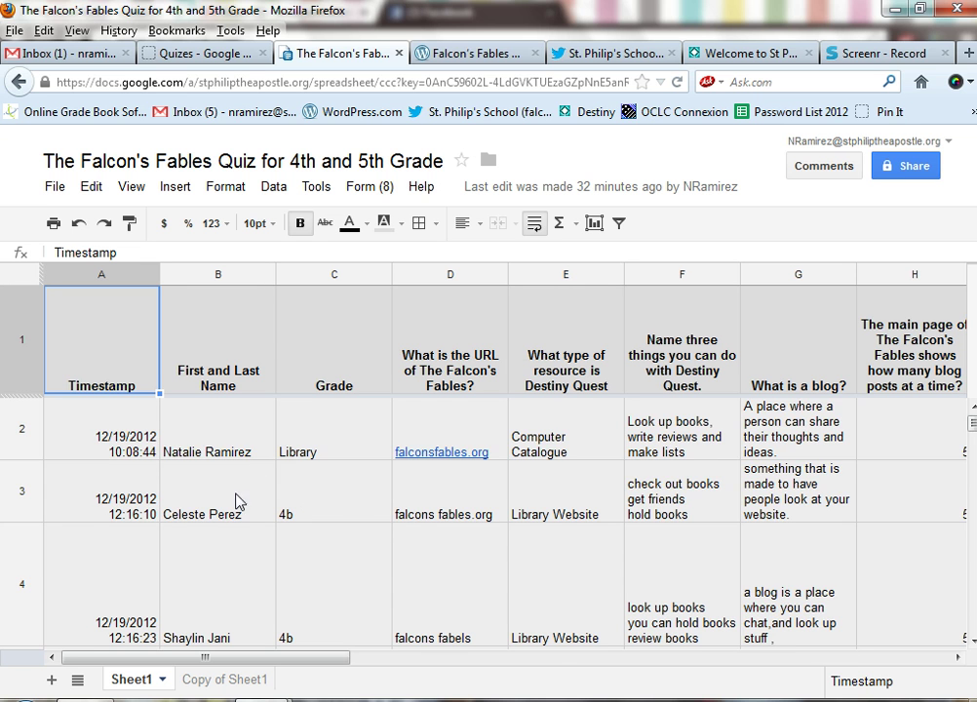
Look through the submitted quiz answers in the response spreadsheet
{"action": "scroll", "coordinate": [238, 505], "scroll_direction": "down", "scroll_amount": 2}
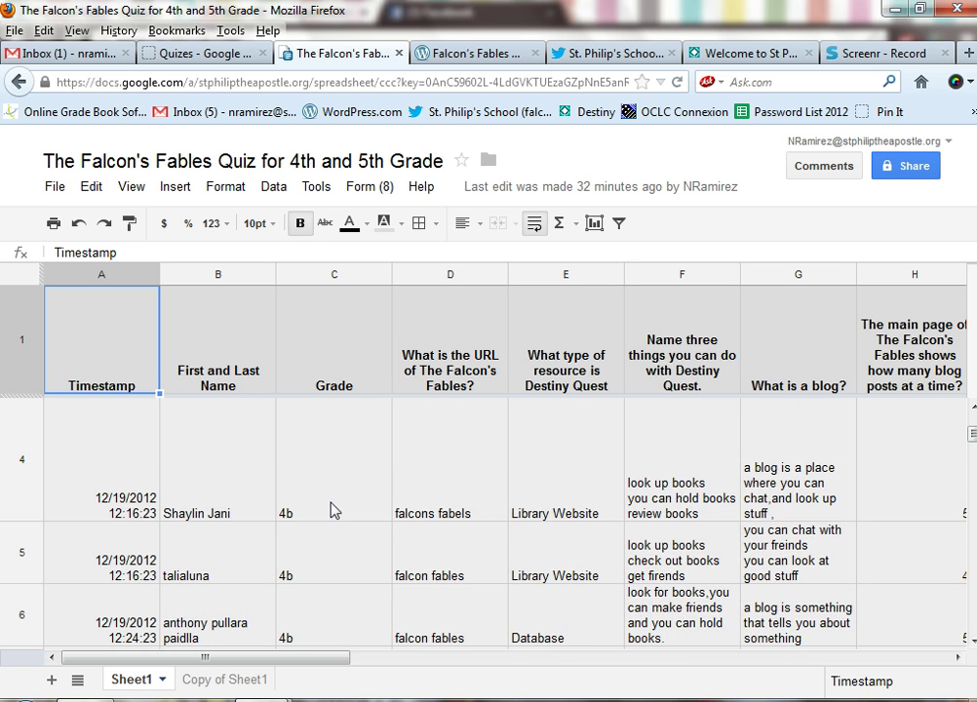
{"action": "scroll", "coordinate": [327, 521], "scroll_direction": "down", "scroll_amount": 1}
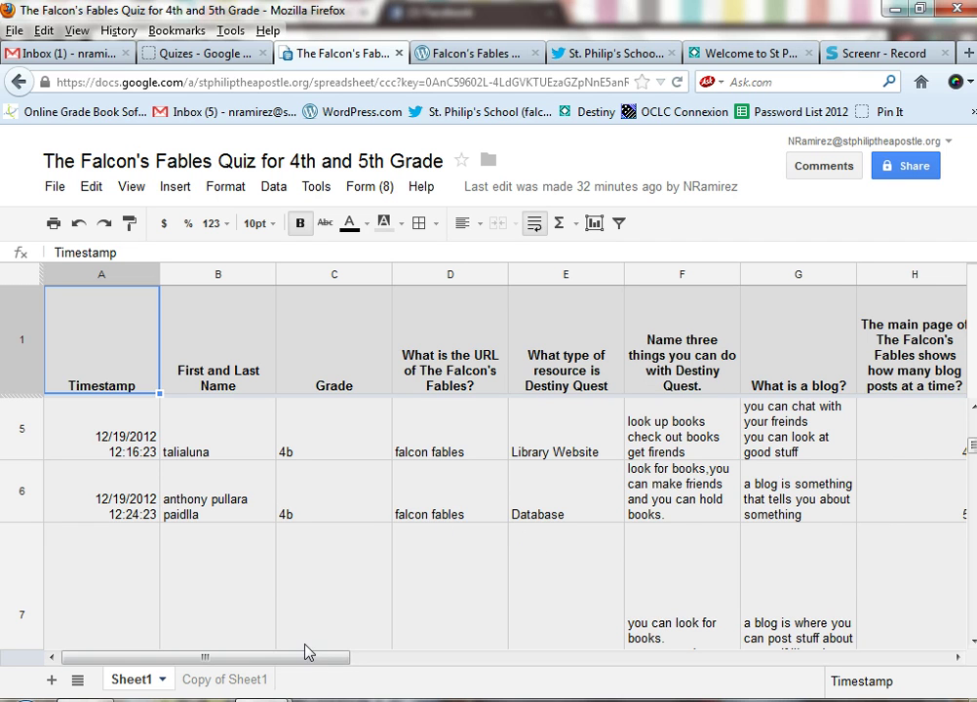
{"action": "left_click_drag", "start_coordinate": [327, 667], "coordinate": [299, 656]}
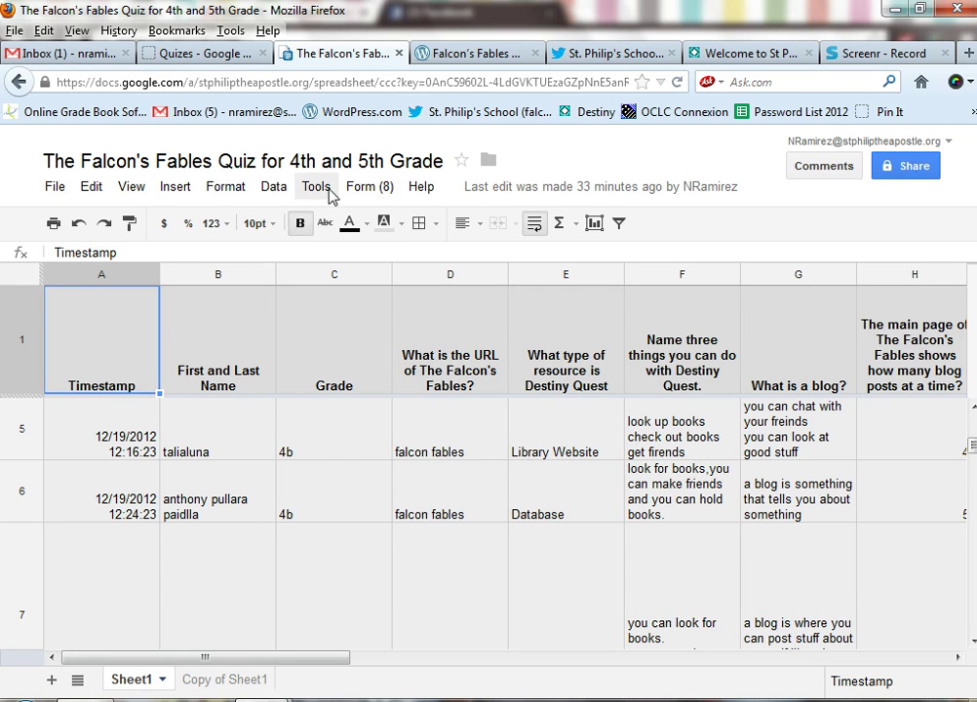
Open the quiz form for editing and display the summary of its responses
{"action": "left_click", "coordinate": [359, 193]}
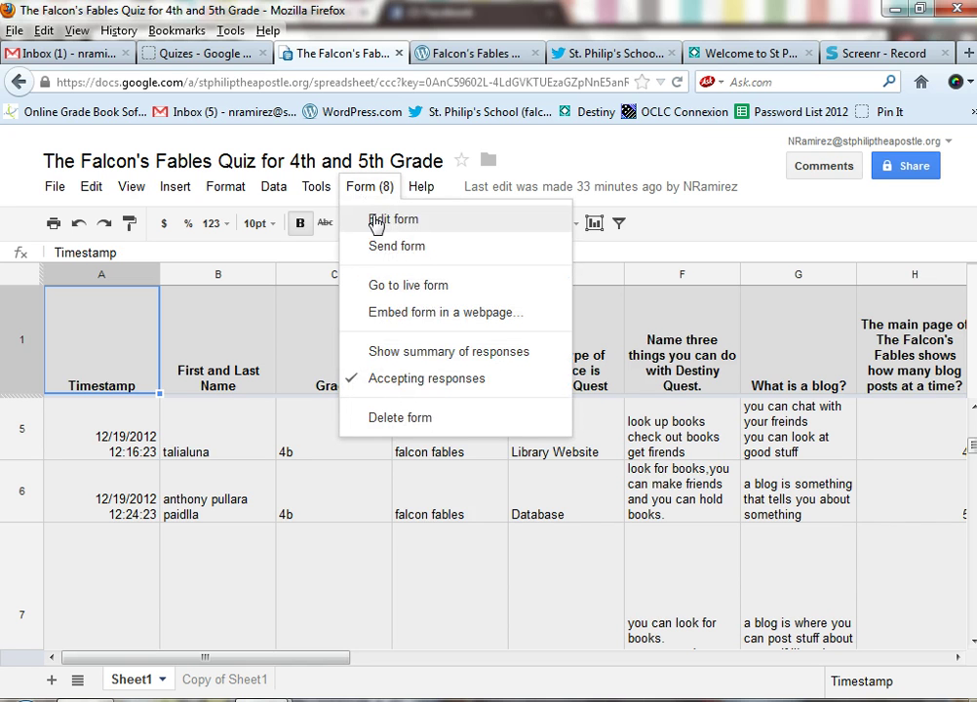
{"action": "left_click", "coordinate": [375, 223]}
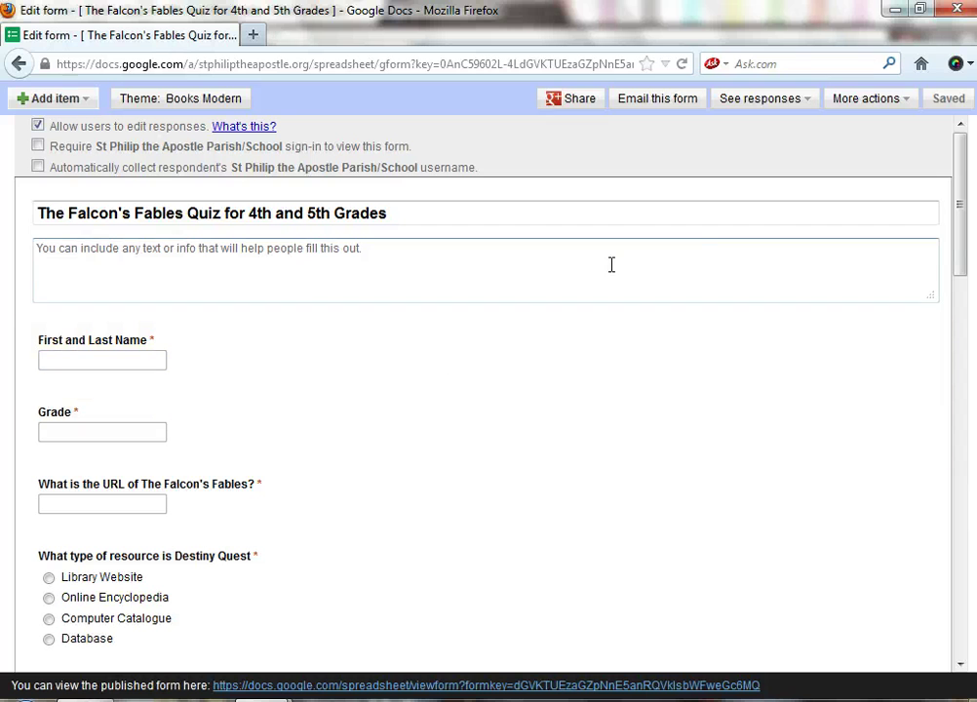
{"action": "left_click", "coordinate": [809, 104]}
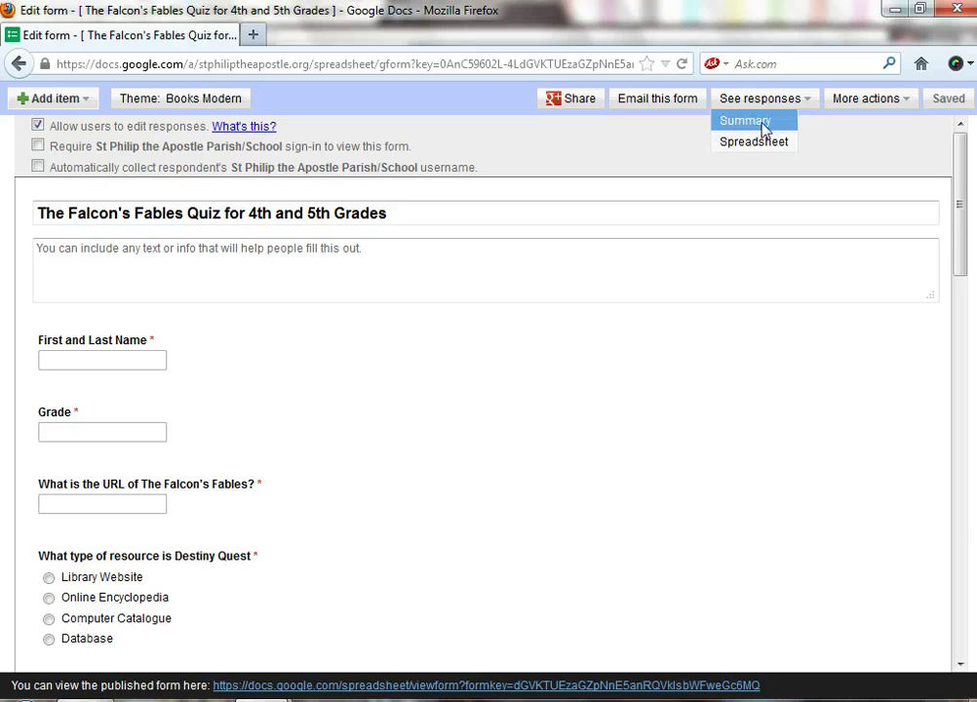
{"action": "left_click", "coordinate": [763, 124]}
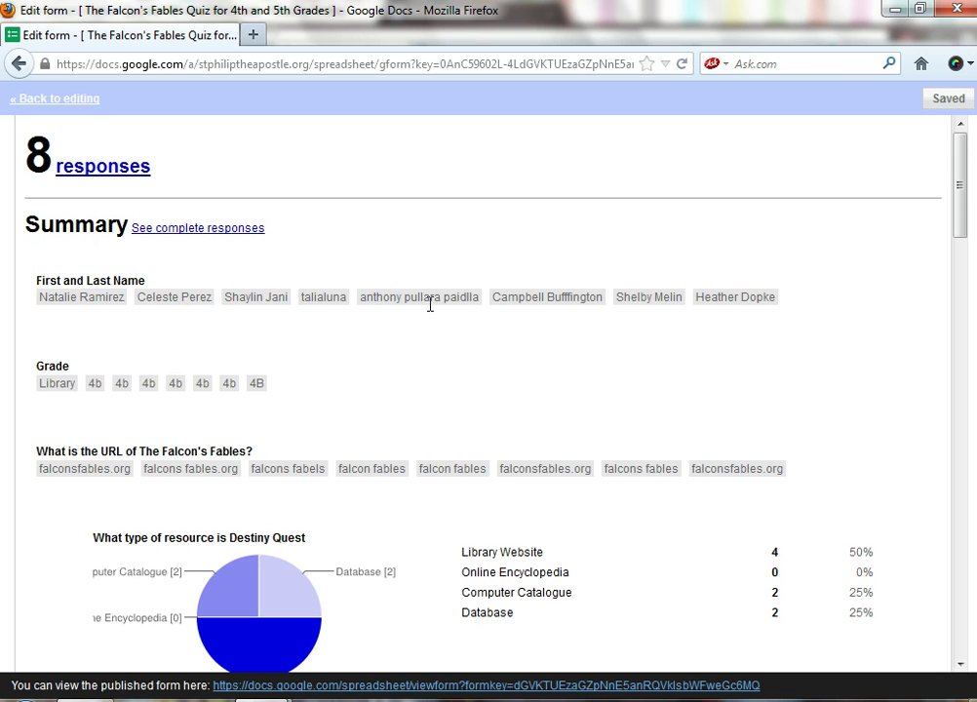
Examine the response summary from the first question to the daily responses chart, including the pie charts and written answers
{"action": "scroll", "coordinate": [178, 381], "scroll_direction": "down", "scroll_amount": 3}
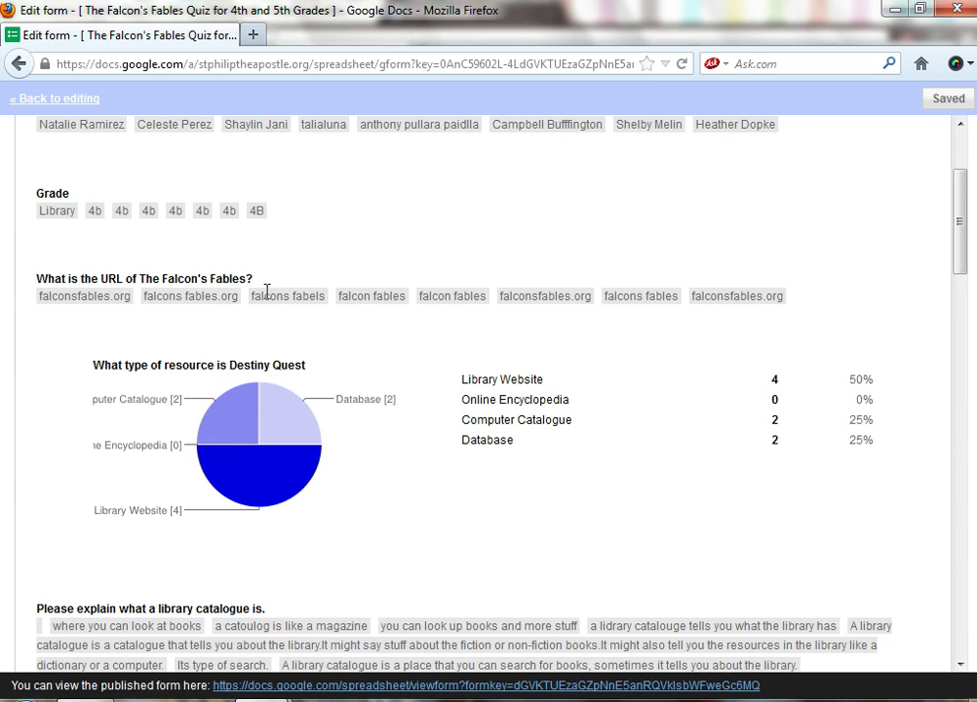
{"action": "scroll", "coordinate": [340, 417], "scroll_direction": "down", "scroll_amount": 1}
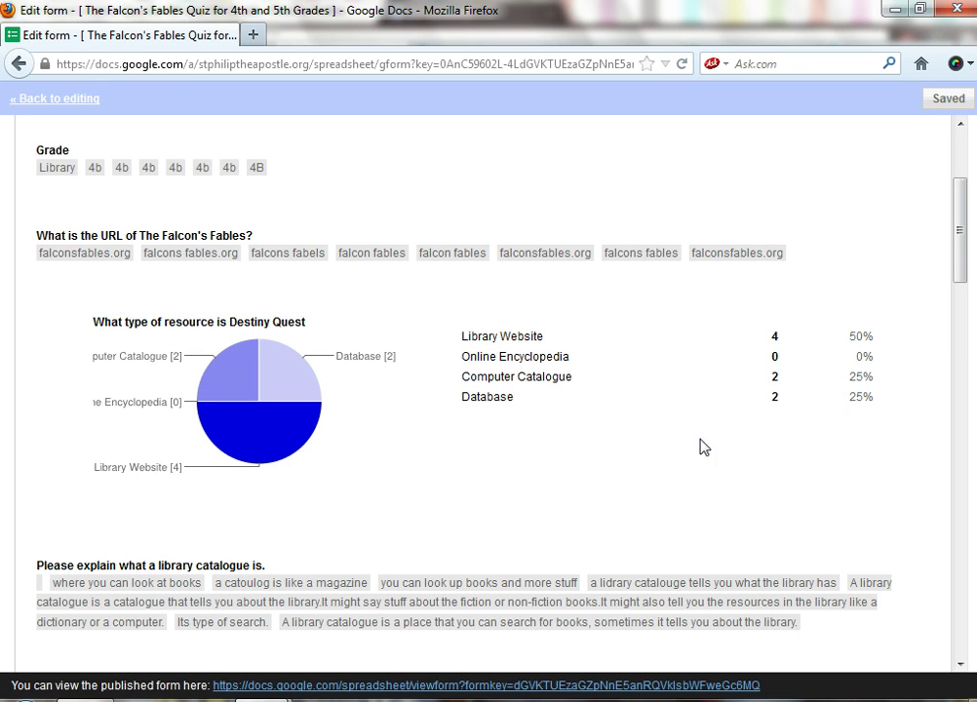
{"action": "scroll", "coordinate": [733, 448], "scroll_direction": "down", "scroll_amount": 5}
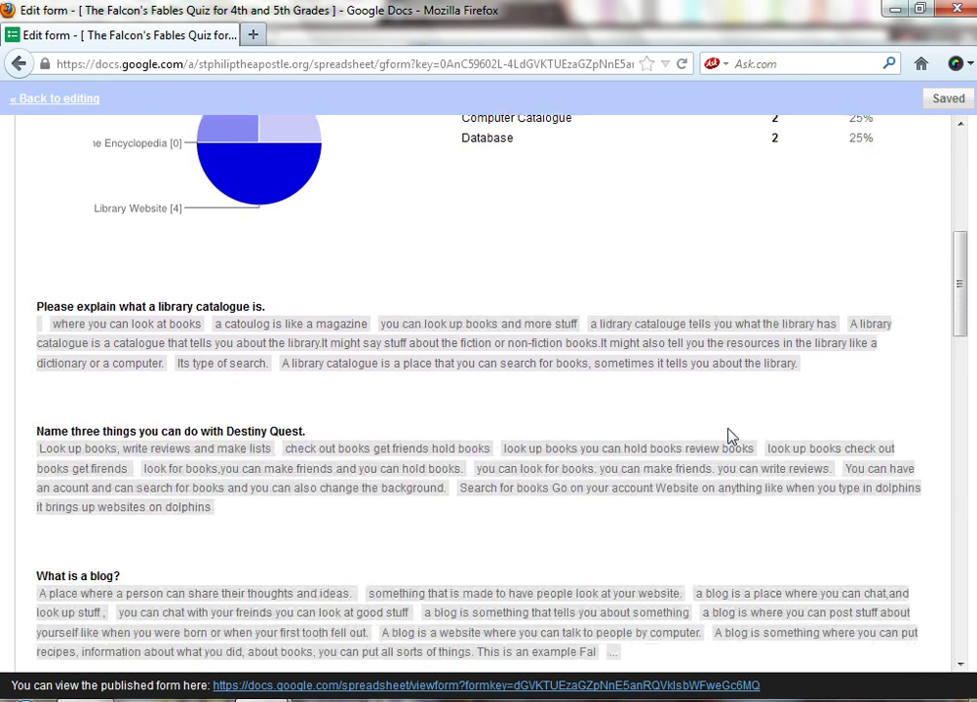
{"action": "scroll", "coordinate": [447, 451], "scroll_direction": "down", "scroll_amount": 3}
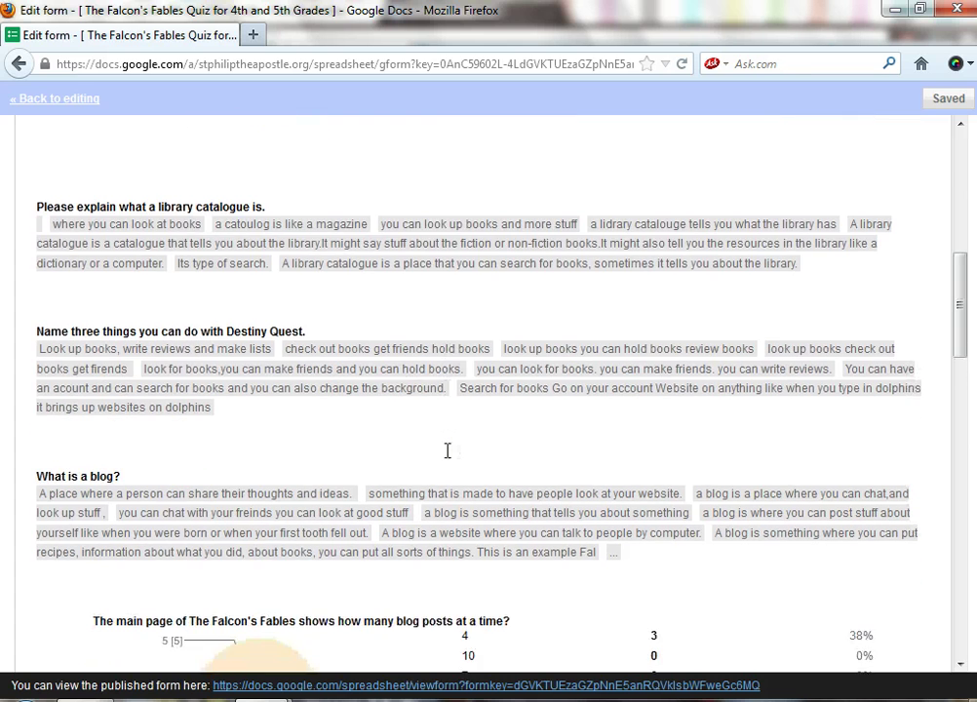
{"action": "scroll", "coordinate": [448, 451], "scroll_direction": "down", "scroll_amount": 5}
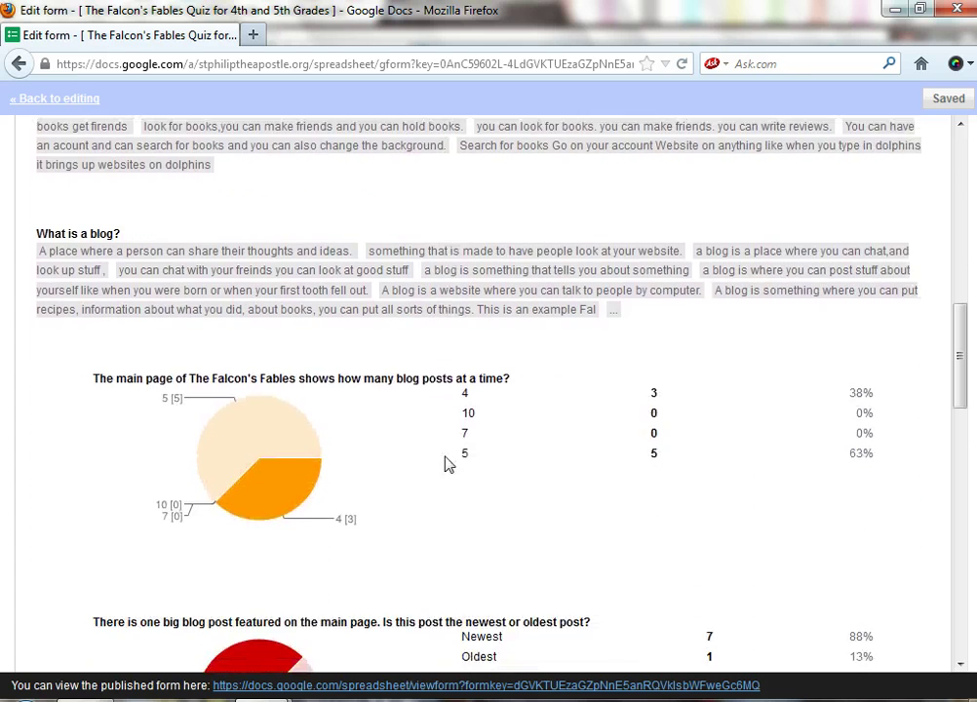
{"action": "scroll", "coordinate": [435, 467], "scroll_direction": "down", "scroll_amount": 2}
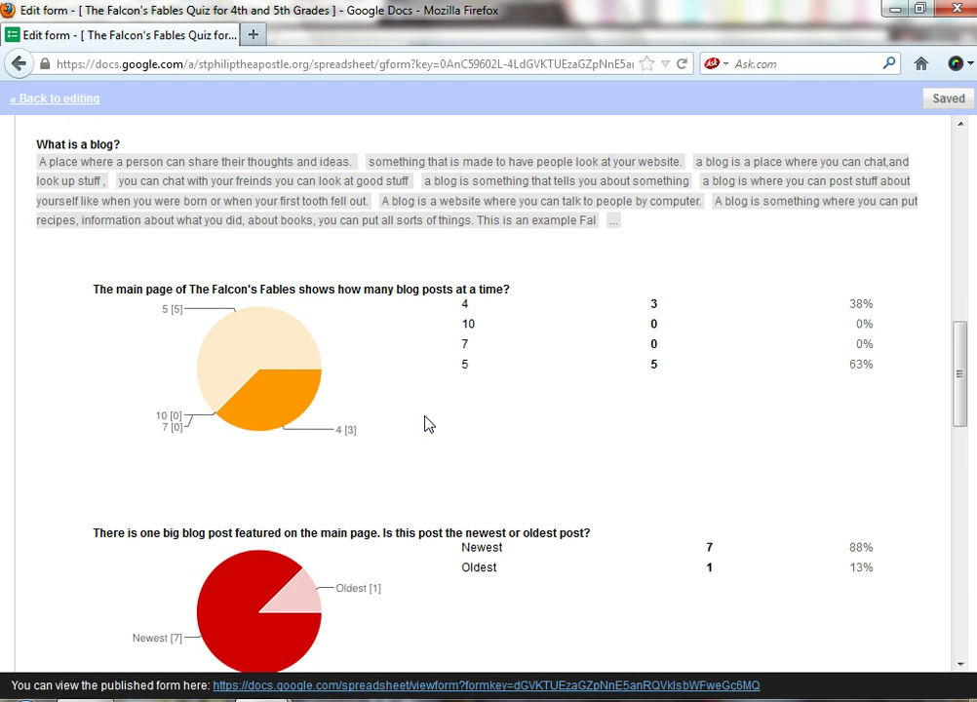
{"action": "scroll", "coordinate": [429, 429], "scroll_direction": "down", "scroll_amount": 10}
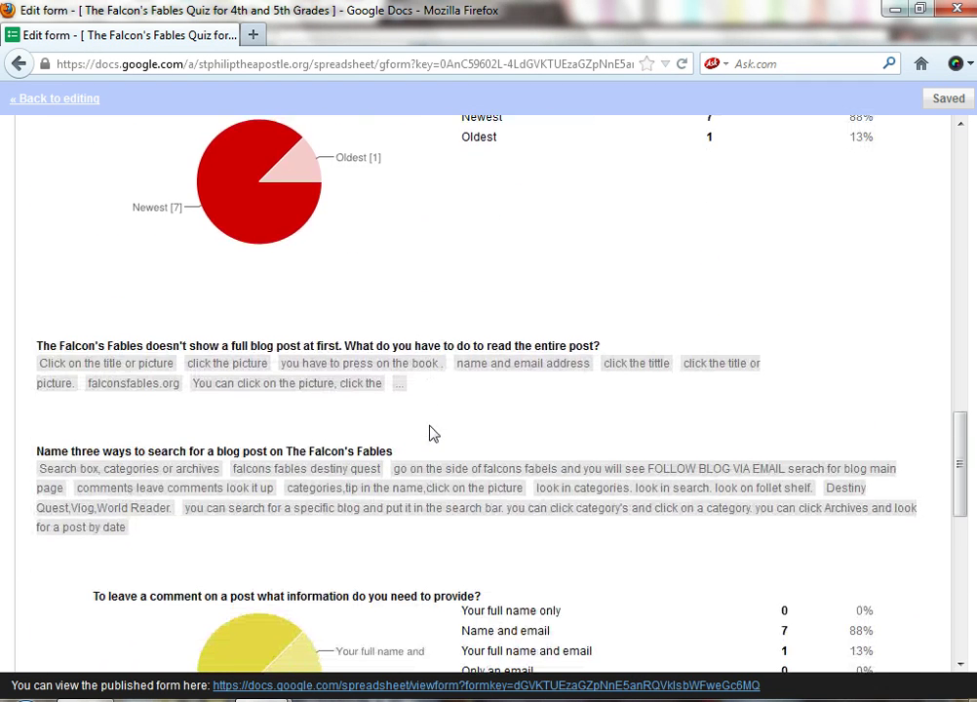
{"action": "scroll", "coordinate": [434, 433], "scroll_direction": "down", "scroll_amount": 7}
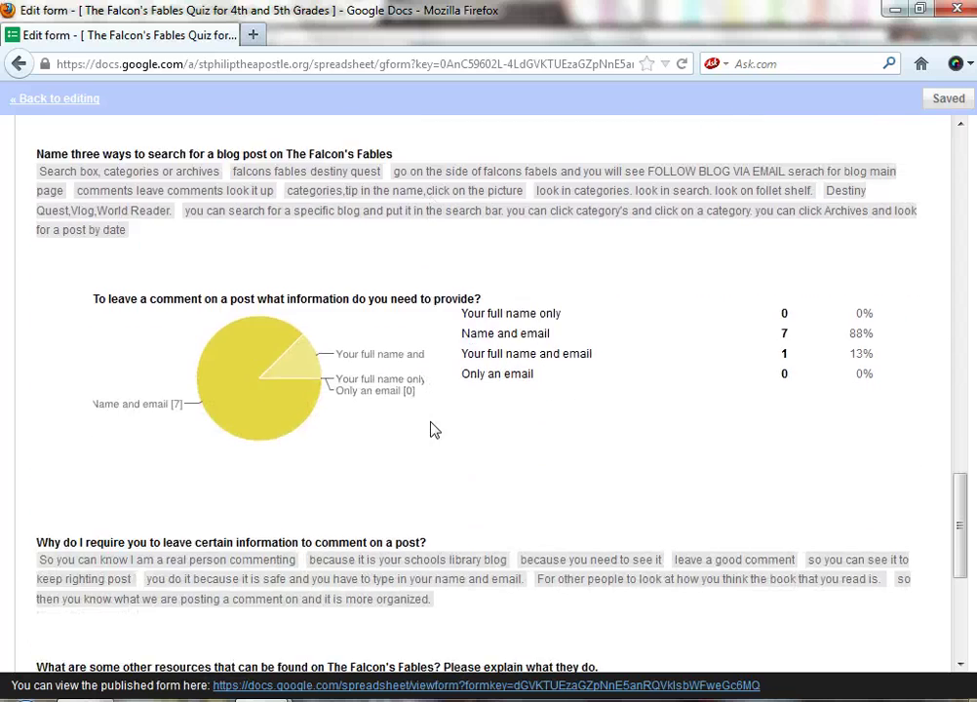
{"action": "scroll", "coordinate": [435, 430], "scroll_direction": "down", "scroll_amount": 8}
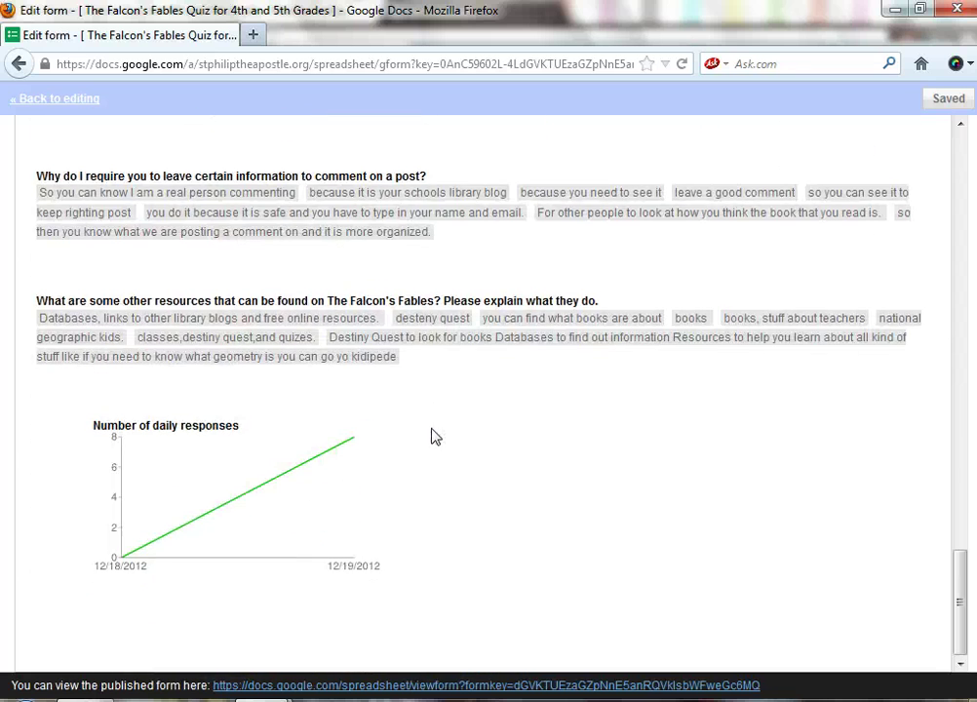
{"action": "scroll", "coordinate": [505, 456], "scroll_direction": "up", "scroll_amount": 14}
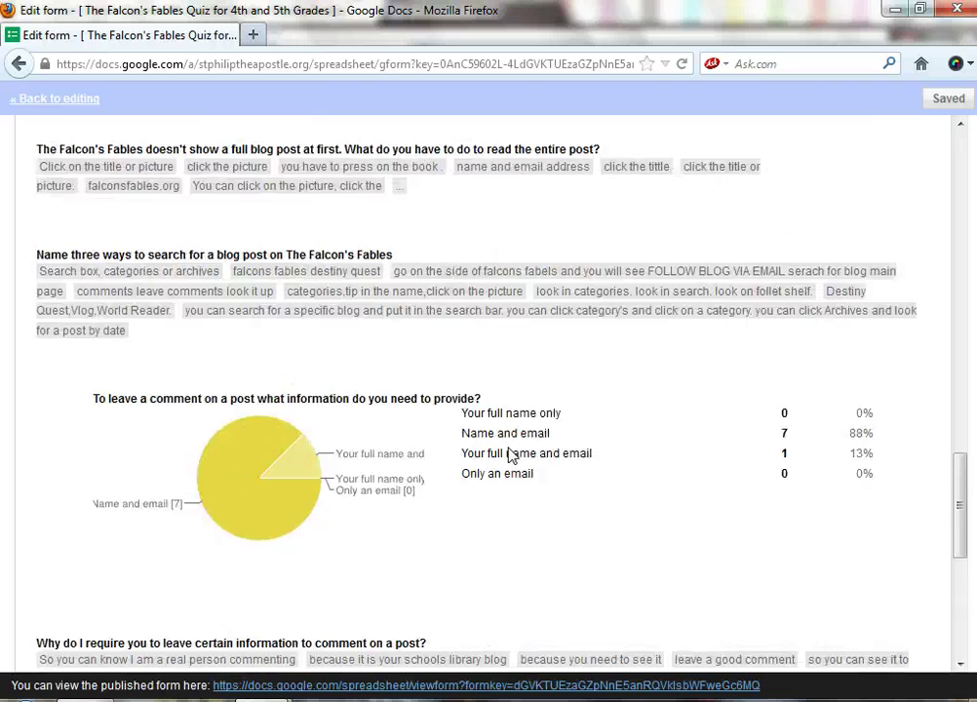
{"action": "scroll", "coordinate": [507, 447], "scroll_direction": "up", "scroll_amount": 20}
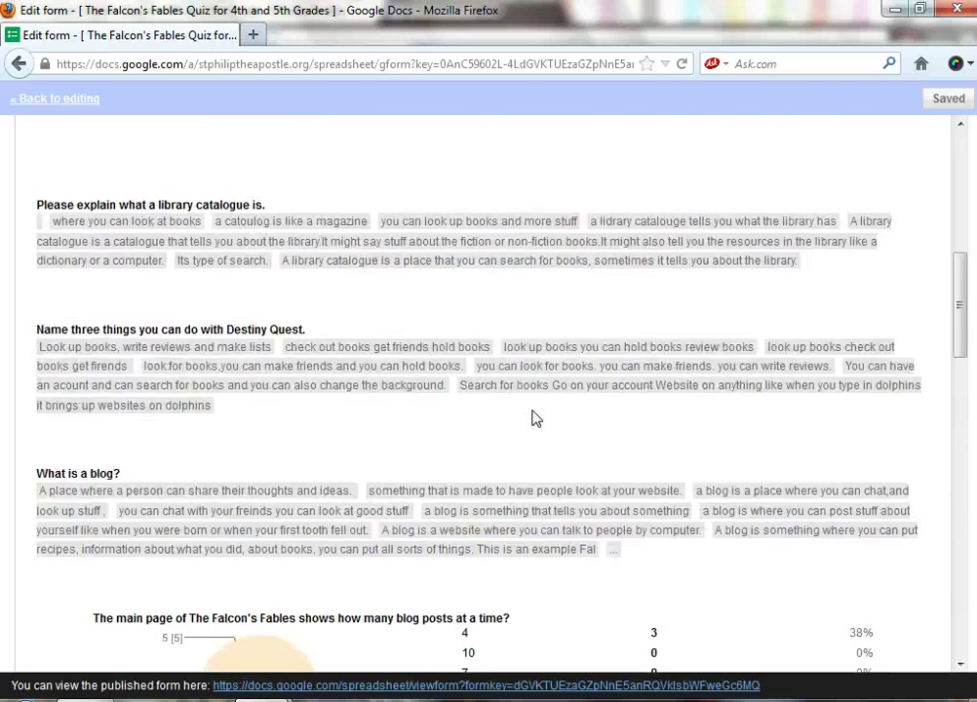
{"action": "scroll", "coordinate": [536, 417], "scroll_direction": "up", "scroll_amount": 7}
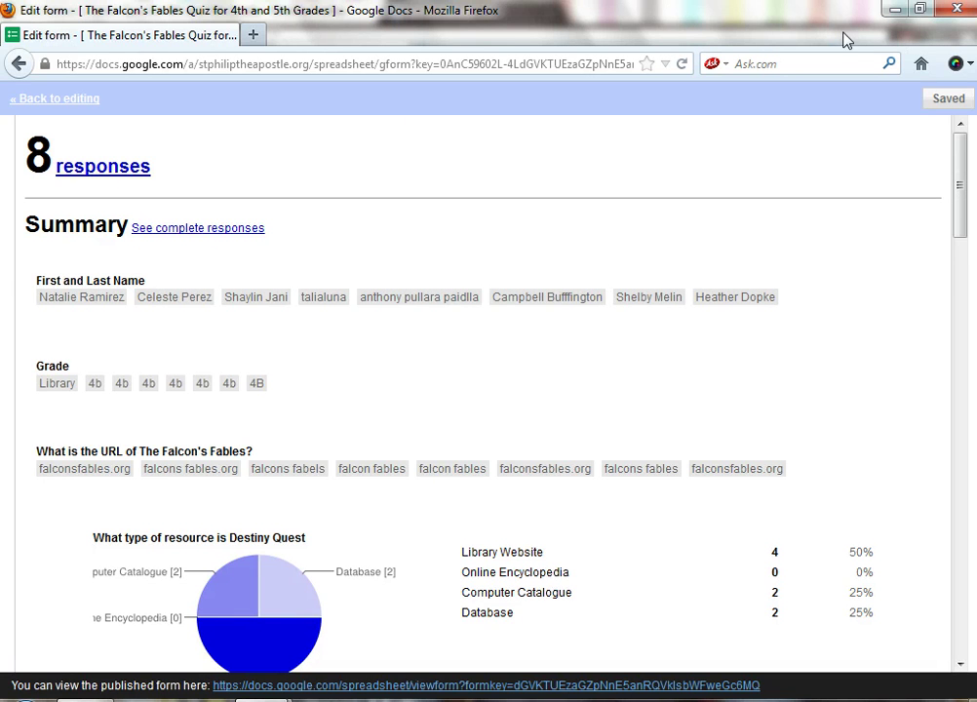
Close the form's response summary window and return to the Quizes folder in Google Drive
{"action": "left_click", "coordinate": [957, 10]}
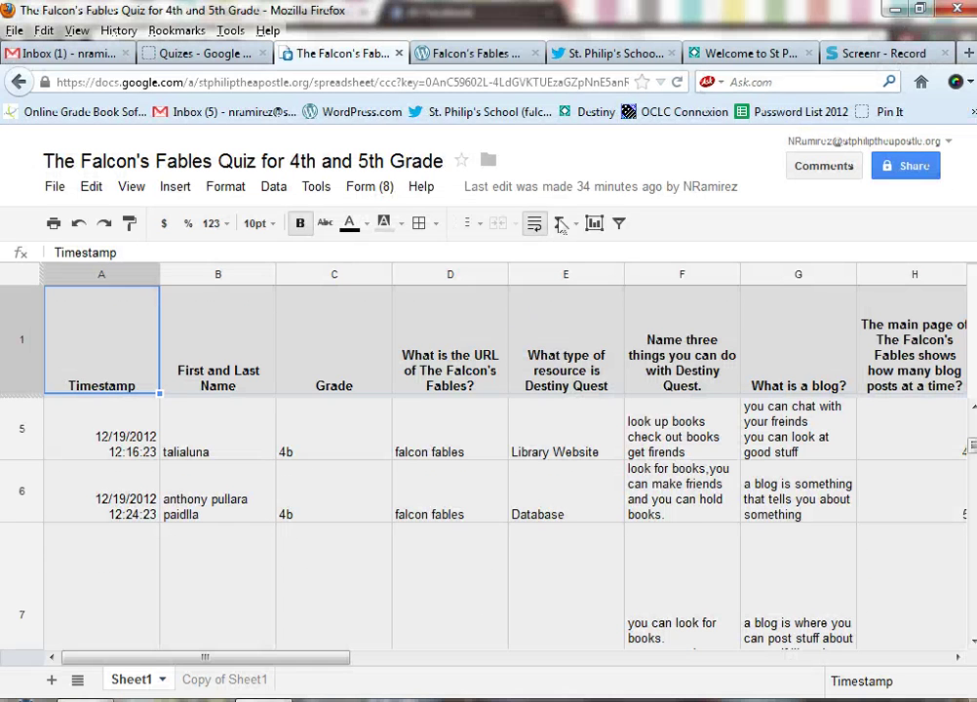
{"action": "left_click", "coordinate": [154, 53]}
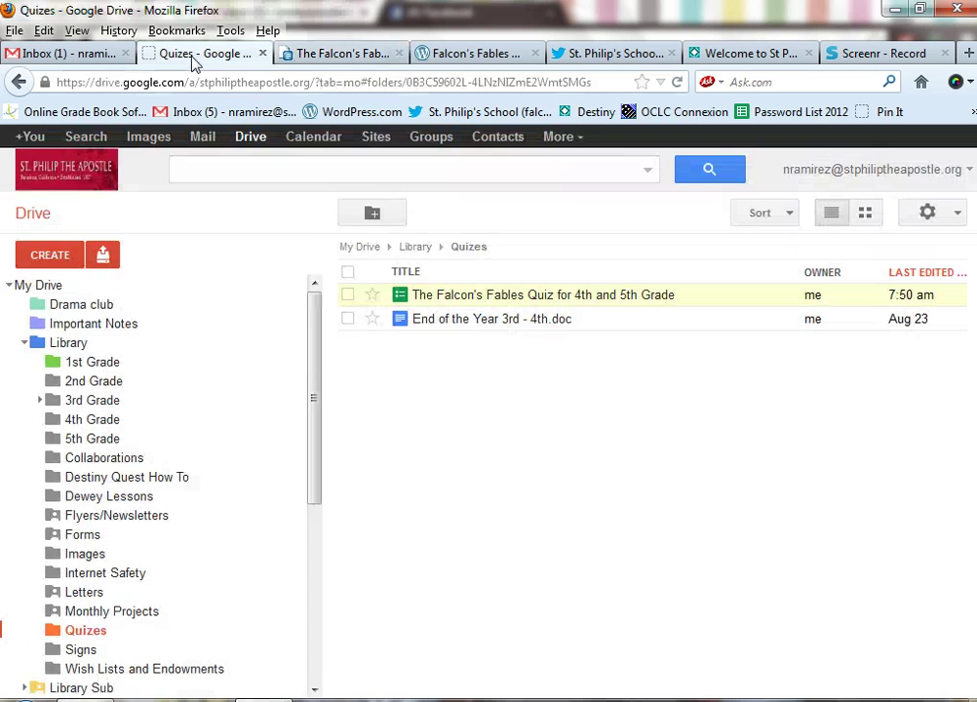